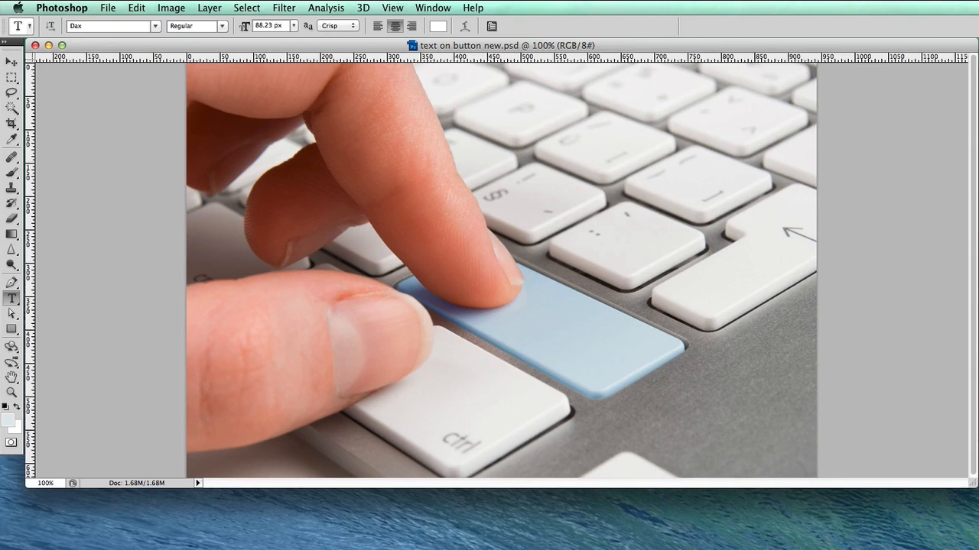
Set up the Horizontal Type tool with the ITC American Typewriter font in Bold style at 12 px
key("v")
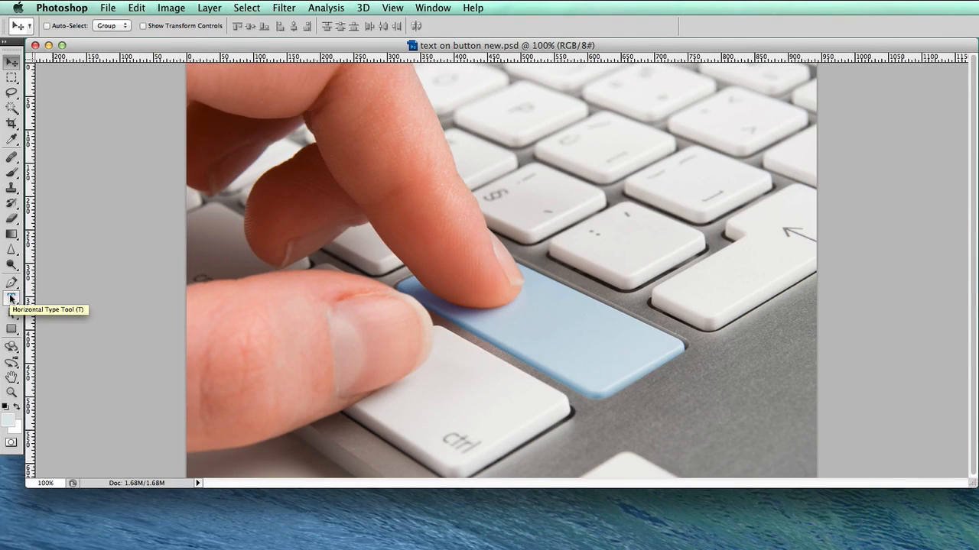
left_click(12, 298)
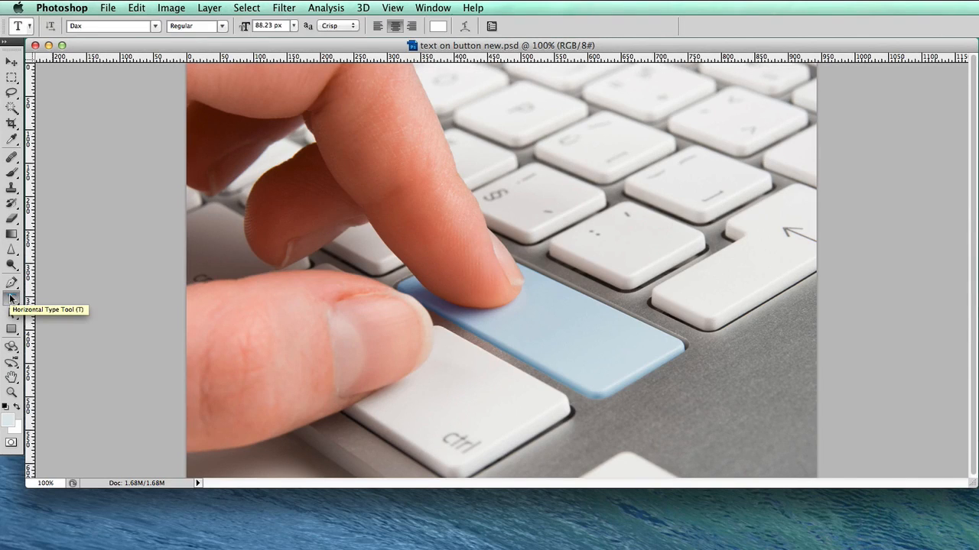
left_click(155, 27)
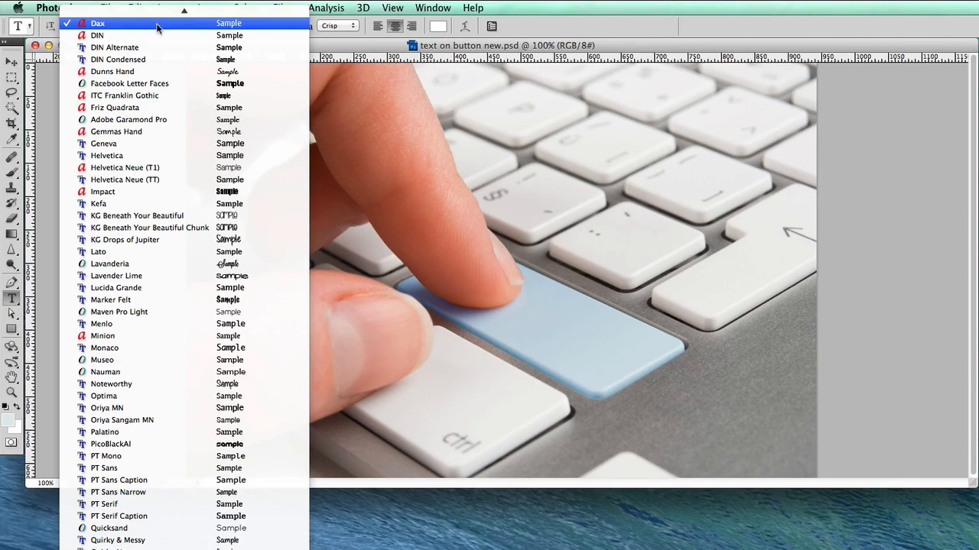
scroll(156, 29, "up", 10)
left_click(157, 43)
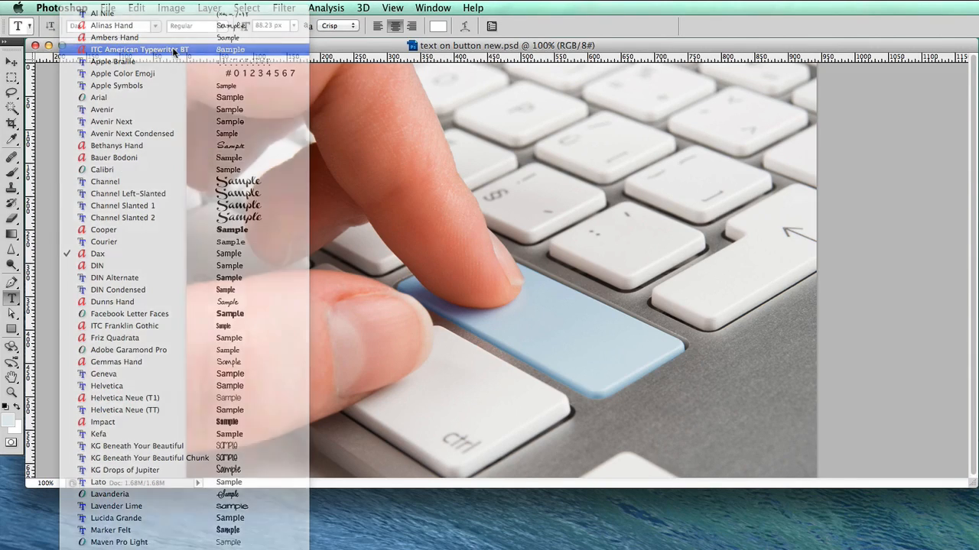
left_click(214, 25)
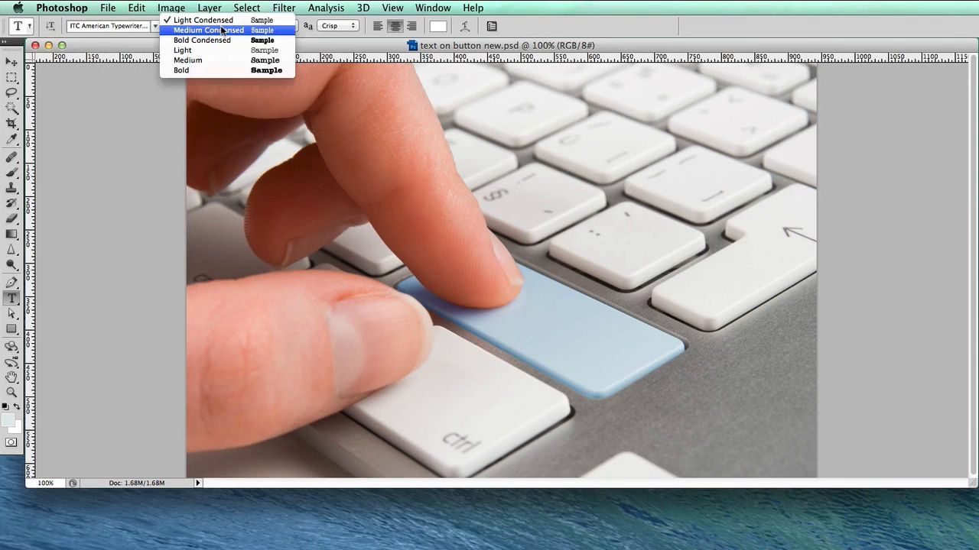
left_click(212, 69)
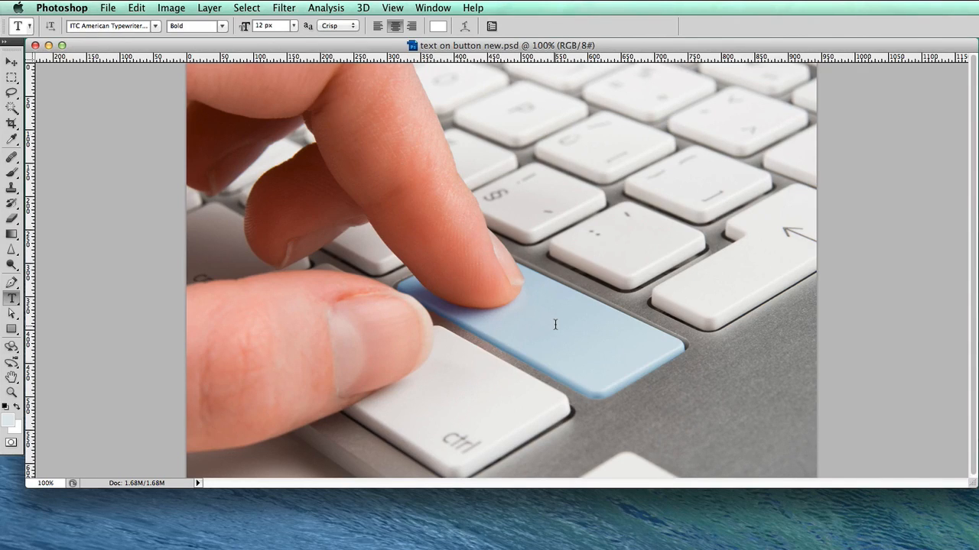
Draw a paragraph text box over the blue key and show the Layers panel
left_click_drag(520, 262, 758, 416)
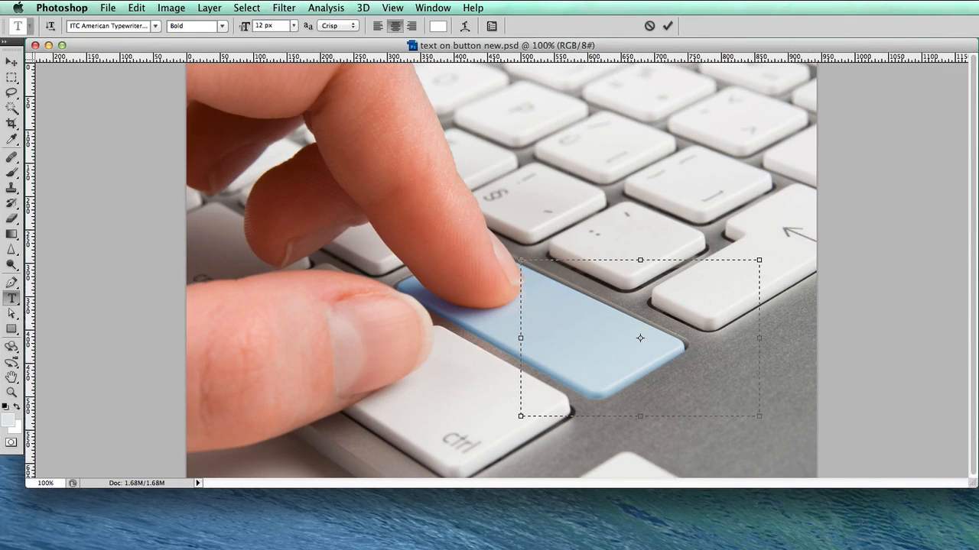
key("F7")
left_click_drag(878, 120, 841, 161)
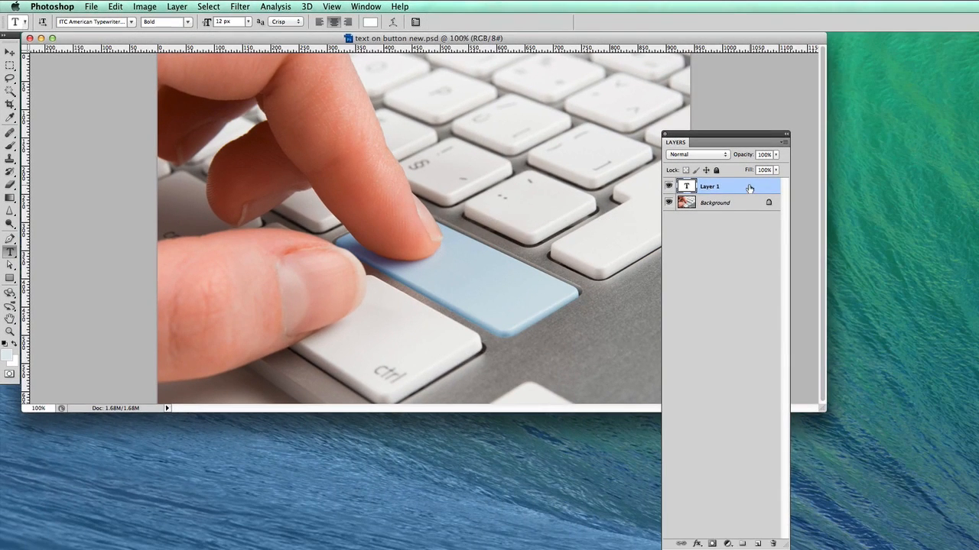
Delete the empty text layer and move the Layers panel beside the image
left_click_drag(887, 221, 938, 549)
left_click_drag(792, 498, 773, 543)
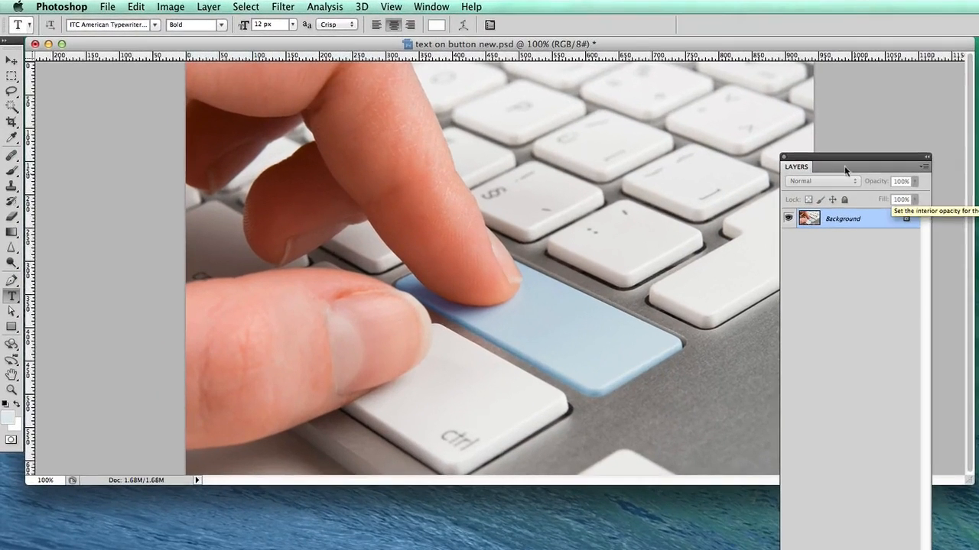
left_click_drag(718, 136, 731, 138)
left_click_drag(847, 158, 876, 152)
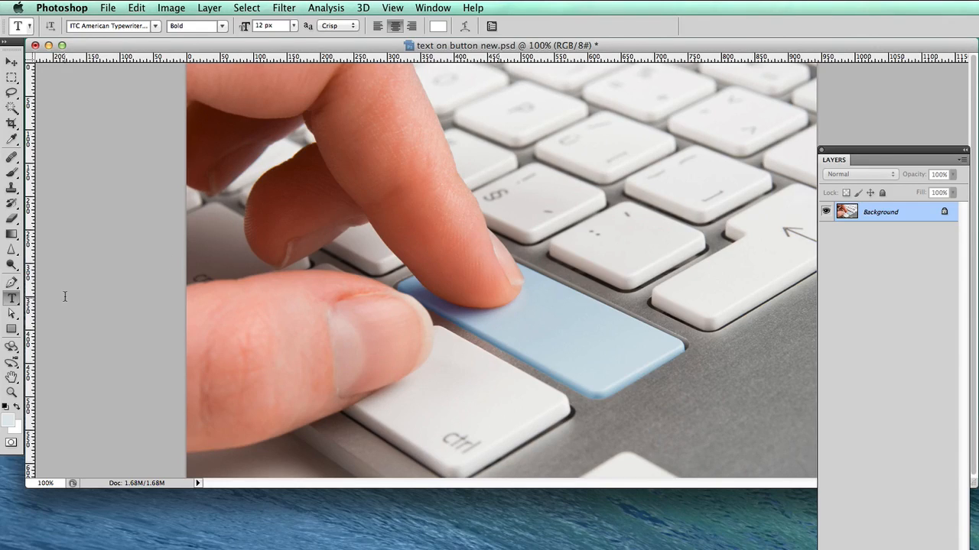
Add point text over the § key reading "create a website" on two lines and commit it
left_click(539, 214)
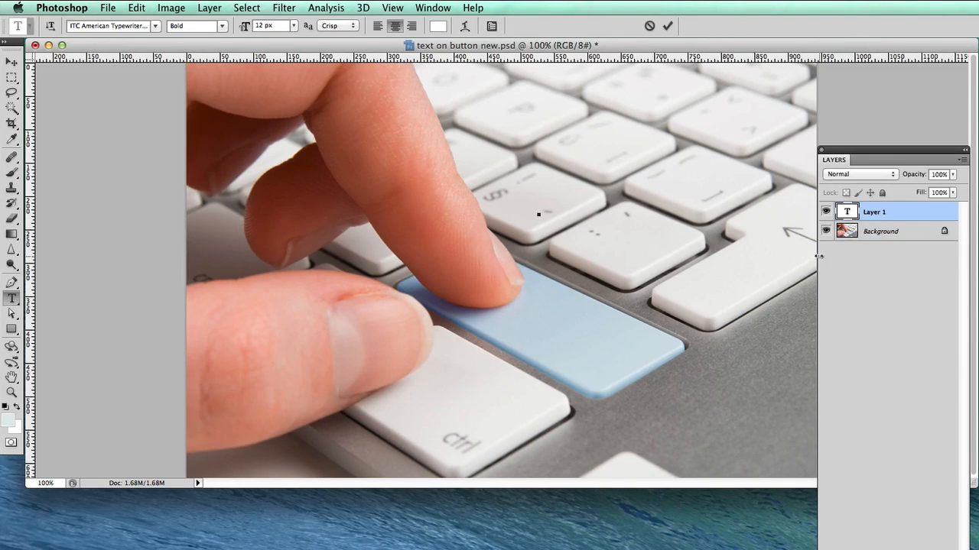
type("enter")
left_click(881, 231)
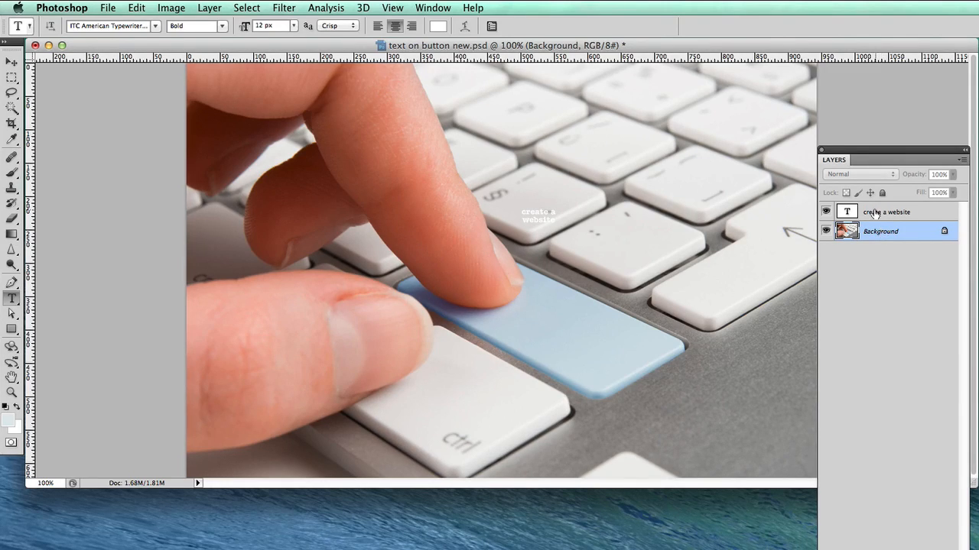
Change the "create a website" text colour to dark blue, #041d79
left_click(876, 213)
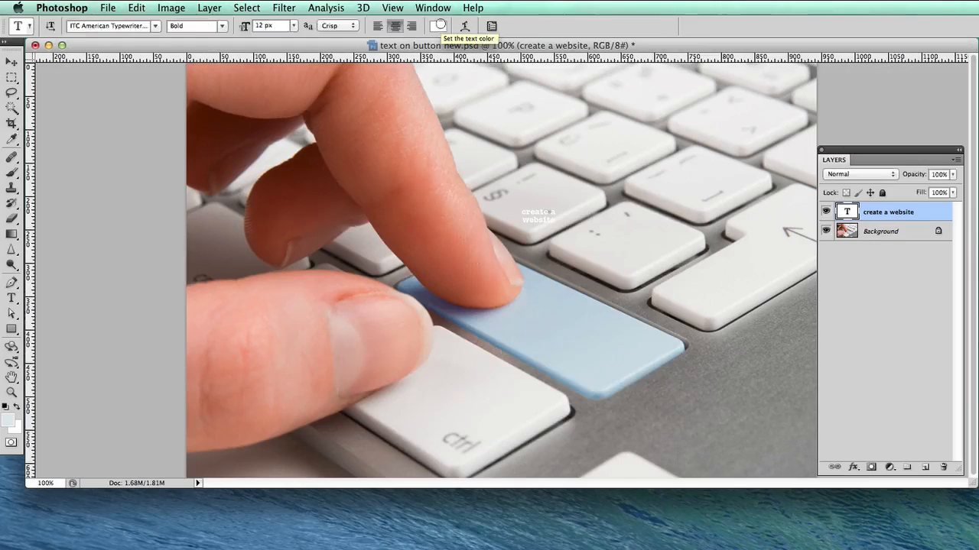
left_click(439, 26)
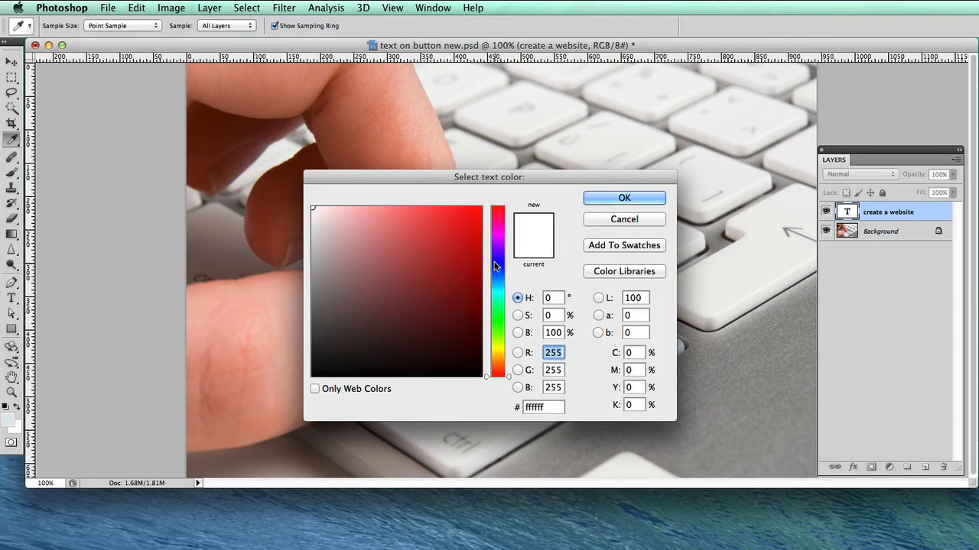
left_click(494, 265)
mouse_move(465, 256)
left_mouse_down()
mouse_move(478, 283)
mouse_move(487, 269)
left_mouse_up()
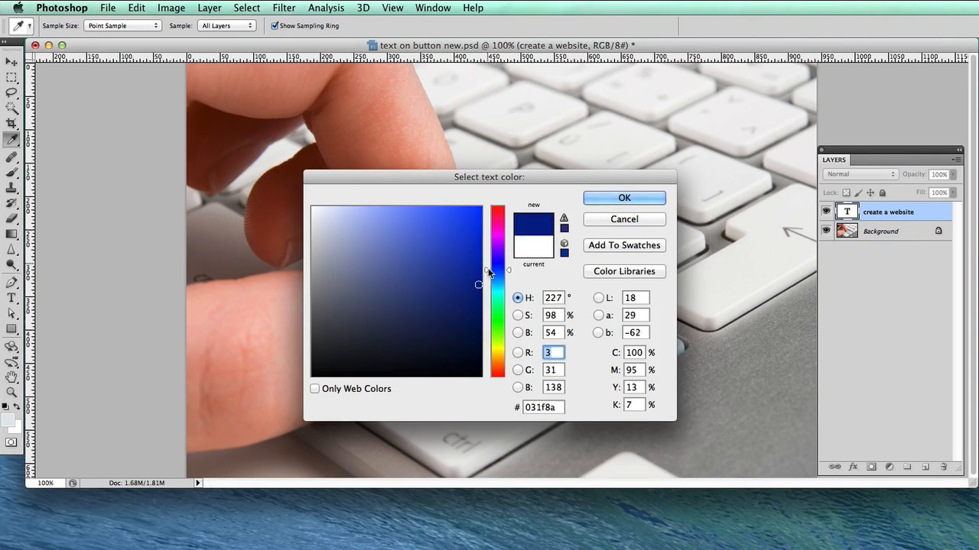
left_click(475, 296)
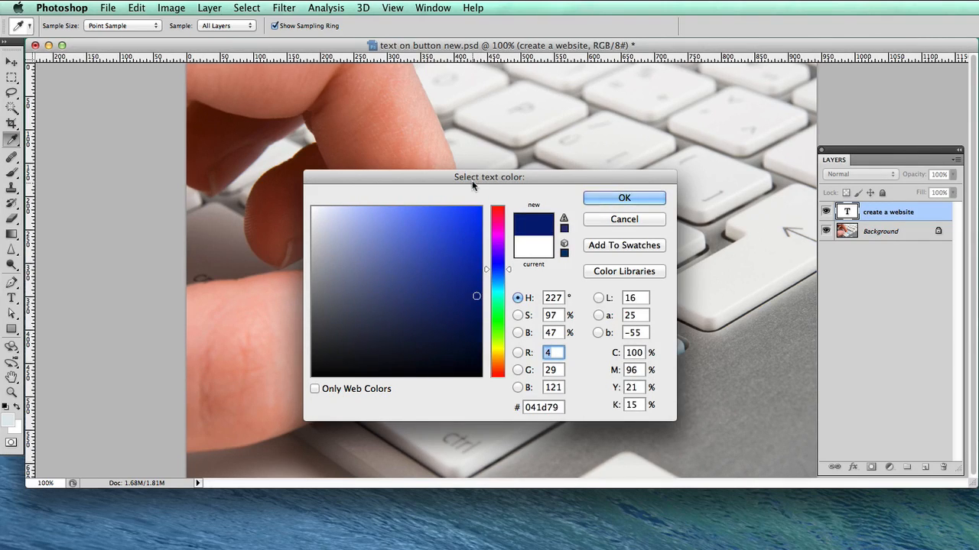
left_click_drag(472, 179, 536, 172)
left_click(706, 176)
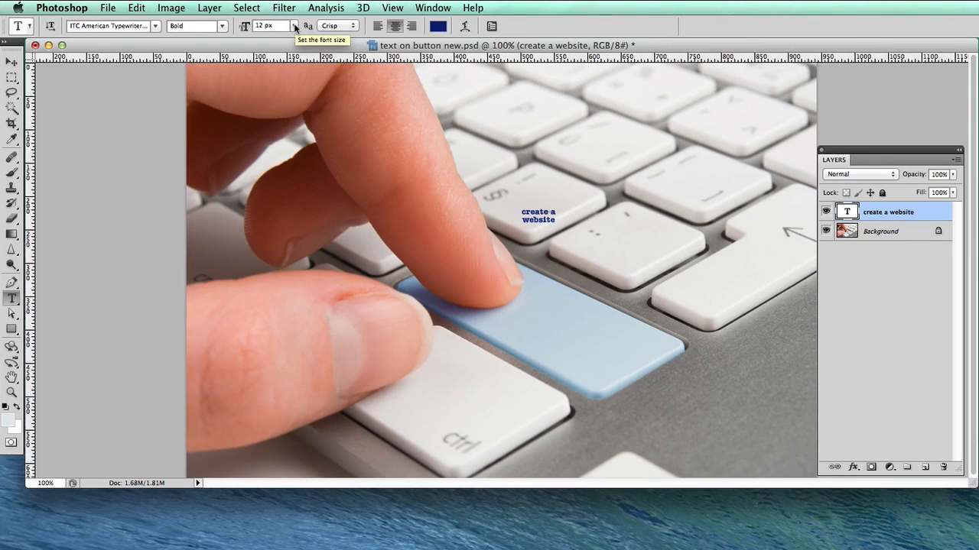
Set the text size to 60 px and its leading to 60 px
left_click(295, 26)
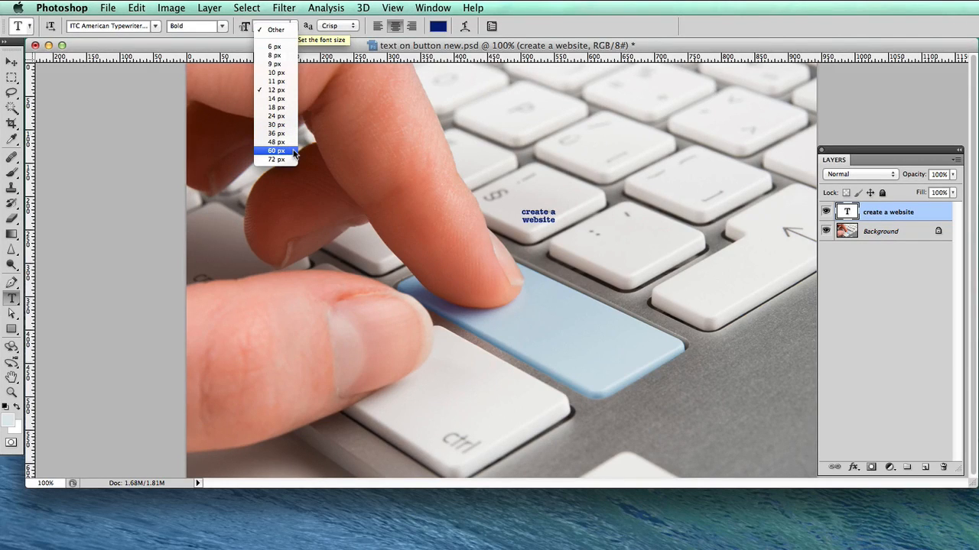
left_click(294, 152)
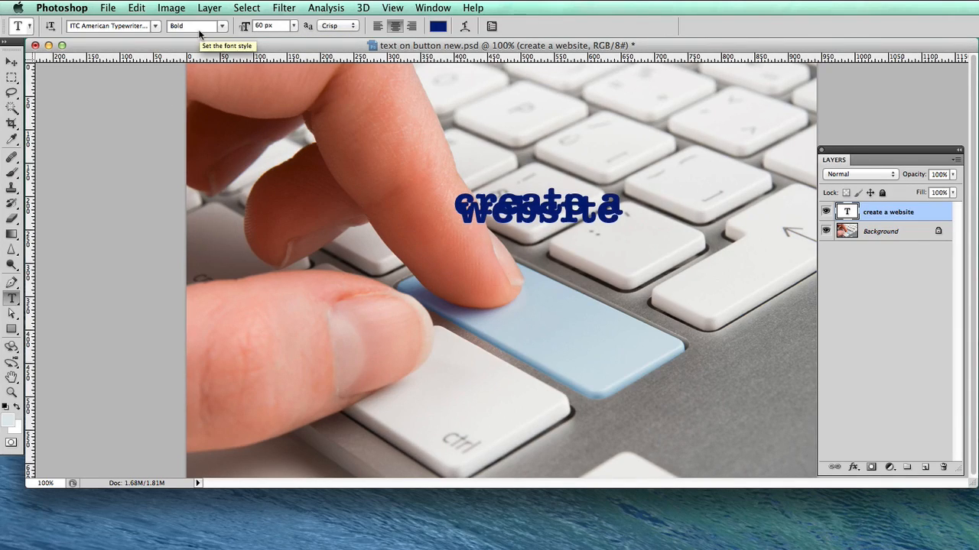
left_click(434, 7)
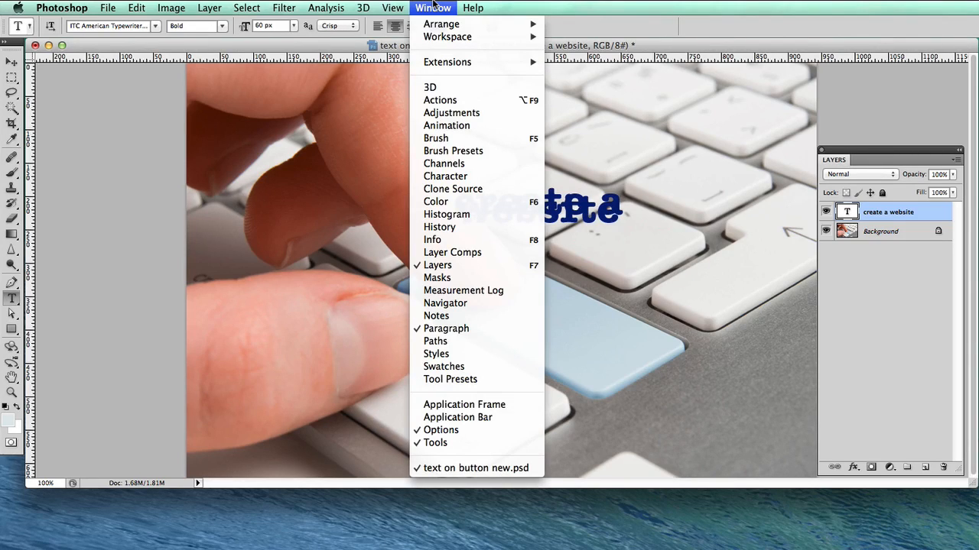
left_click(445, 176)
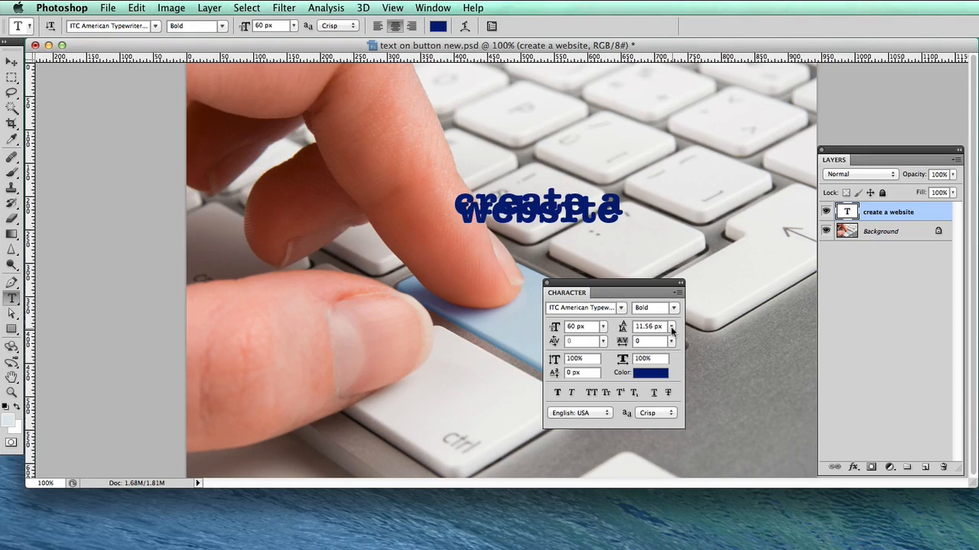
left_click(671, 329)
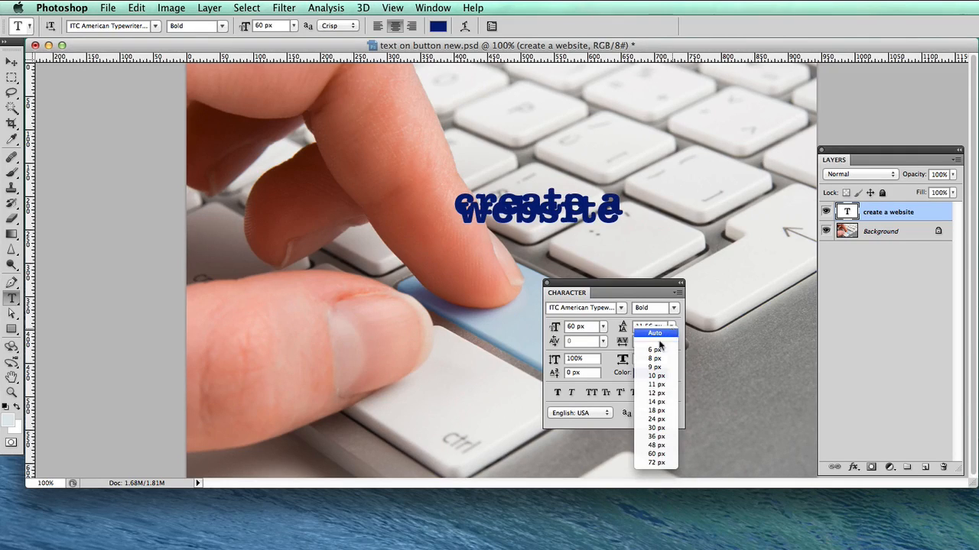
left_click(655, 454)
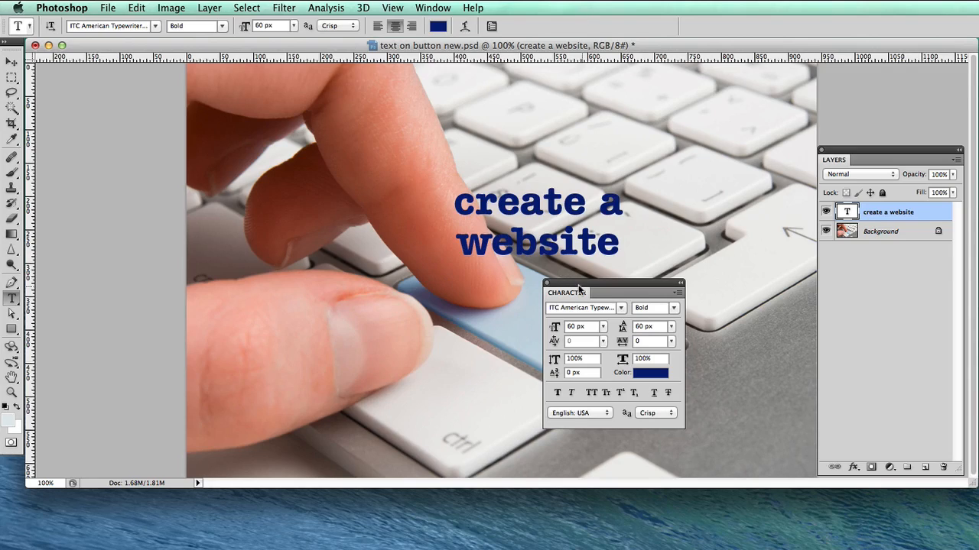
Tighten the text's leading below 60 px so the two lines sit closer together
left_click(638, 324)
type("5")
key("Return")
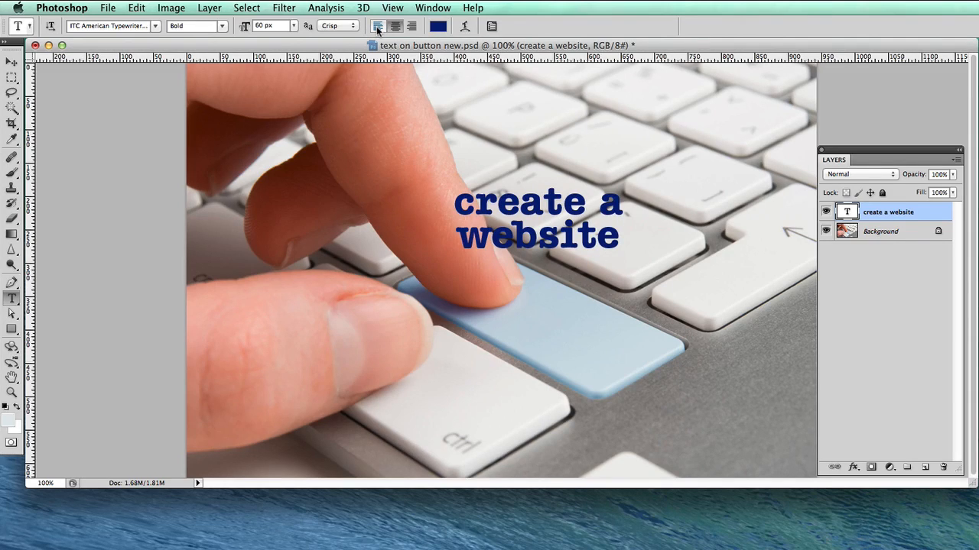
Try left and right alignment on the text and return it to centred alignment
left_click(393, 27)
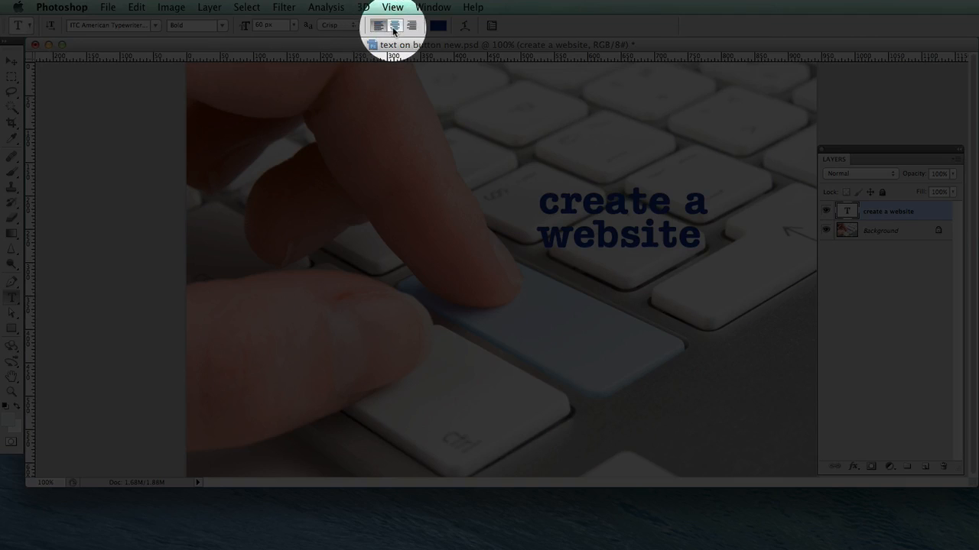
left_click(394, 26)
left_click(411, 26)
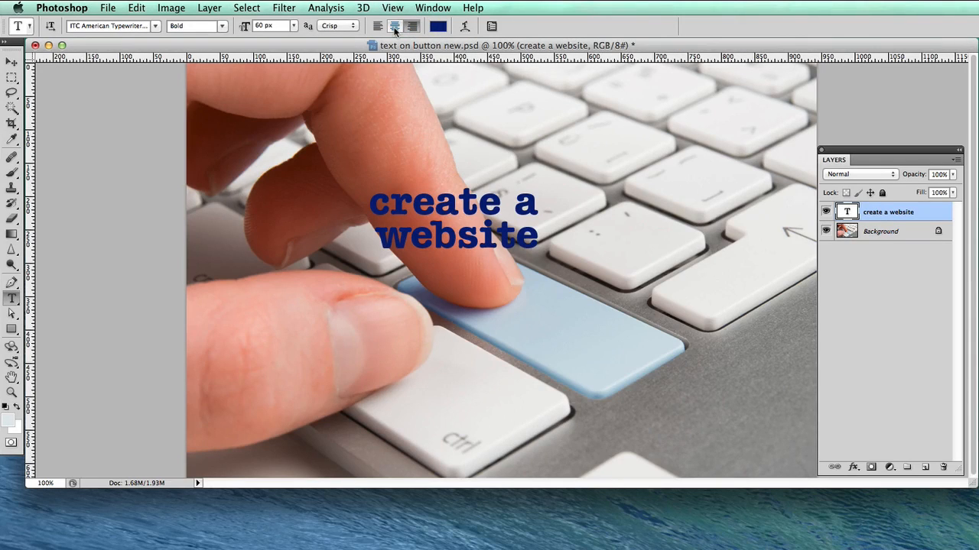
left_click(393, 27)
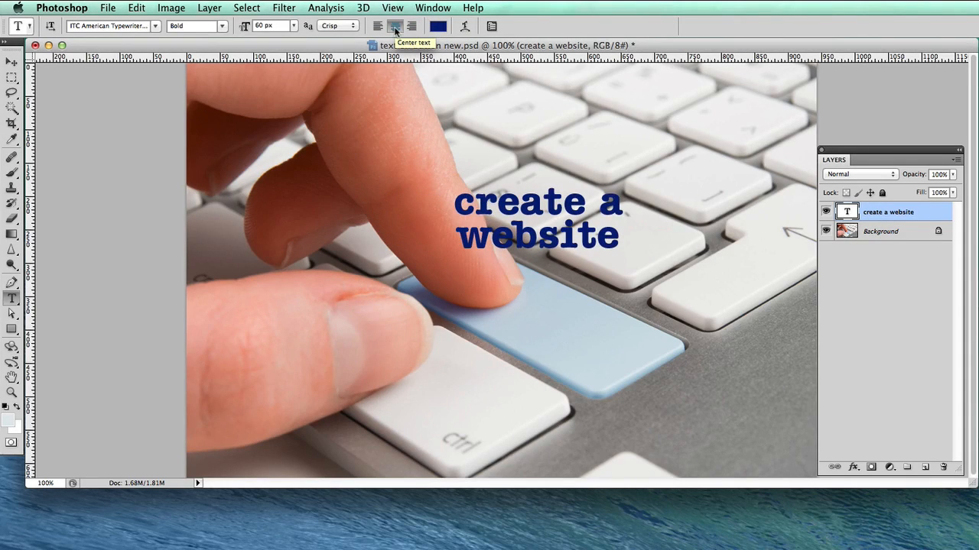
Enlarge the text proportionally with Free Transform and move it down over the blue key
left_click(12, 61)
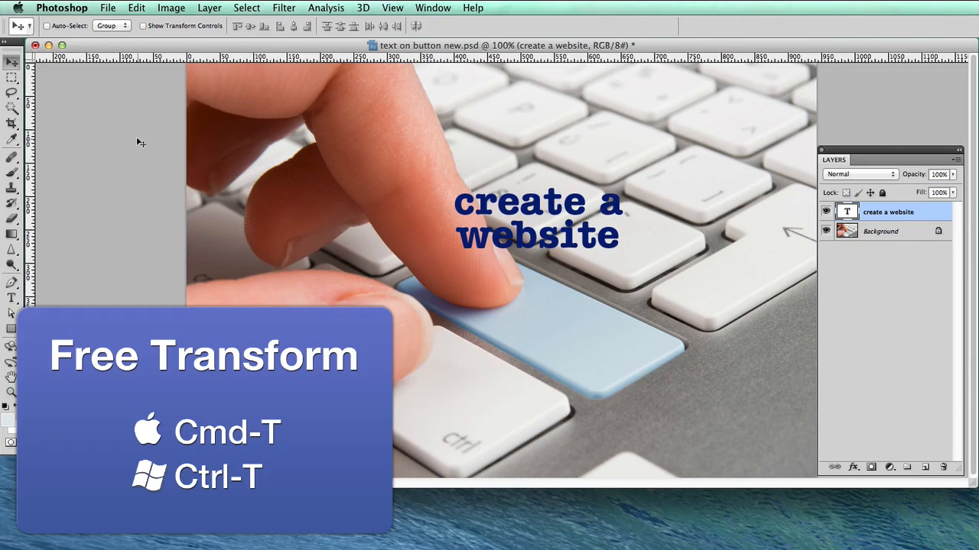
key("super+t")
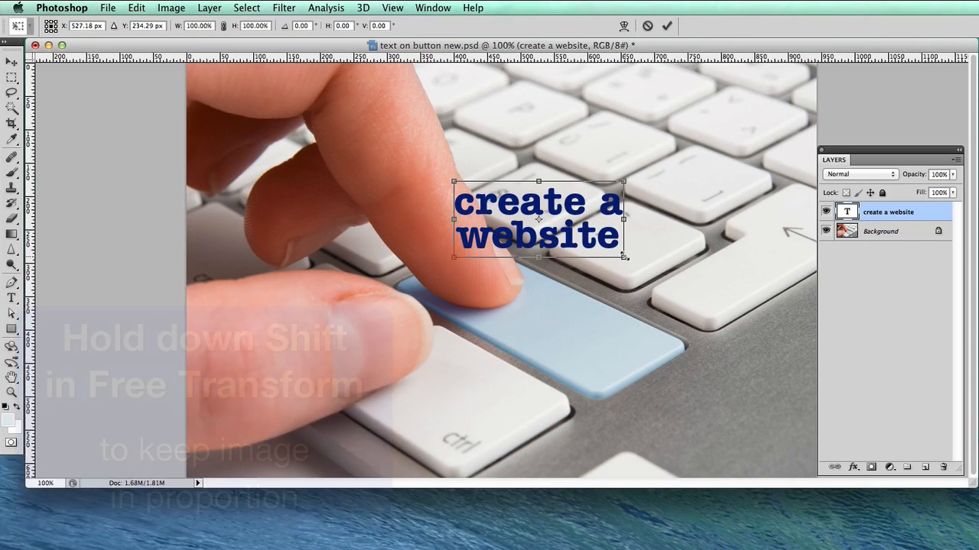
left_click_drag(625, 260, 711, 302)
left_click_drag(620, 274, 619, 358)
key("Return")
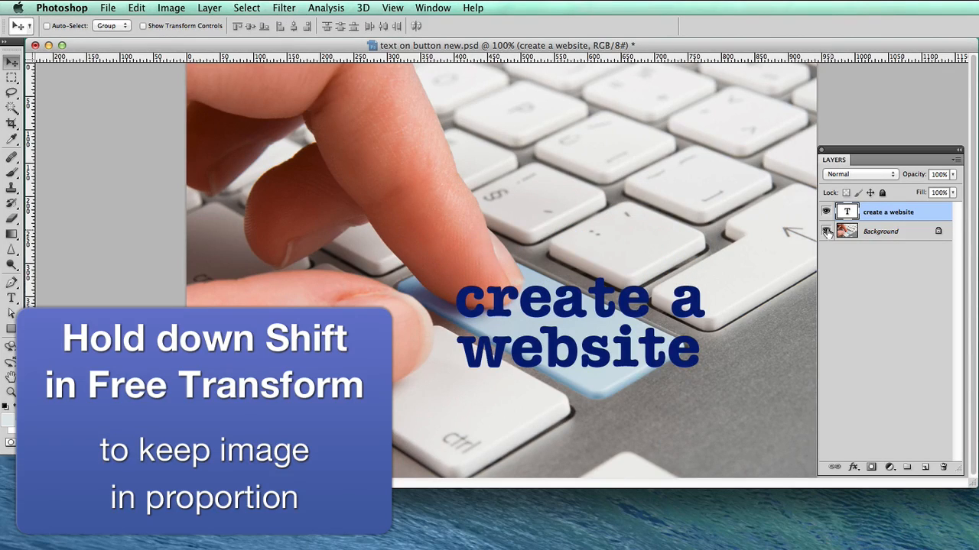
Duplicate the "create a website" text layer and hide the original
left_click_drag(881, 211, 924, 465)
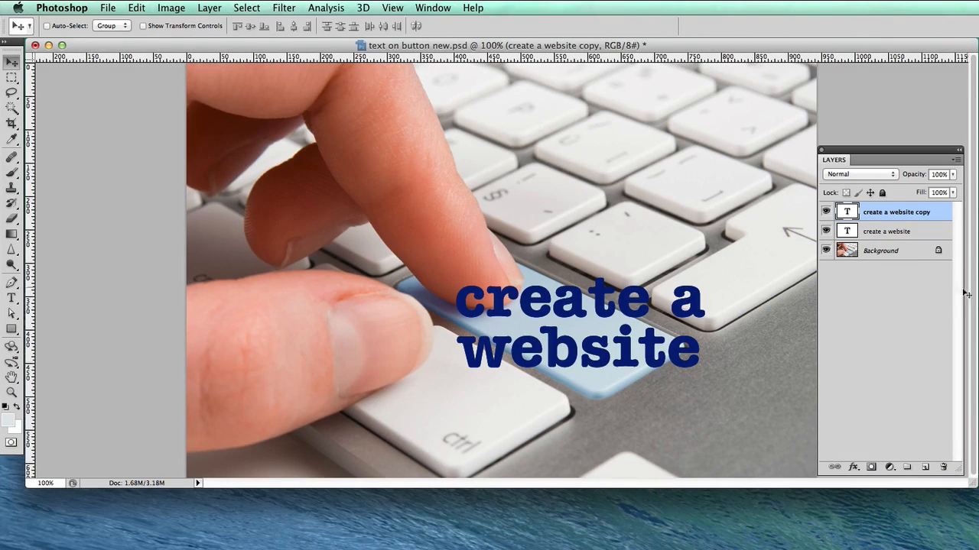
left_click(825, 232)
Rasterize the type on the "create a website copy" layer
left_click_drag(887, 214, 780, 151)
right_click(780, 149)
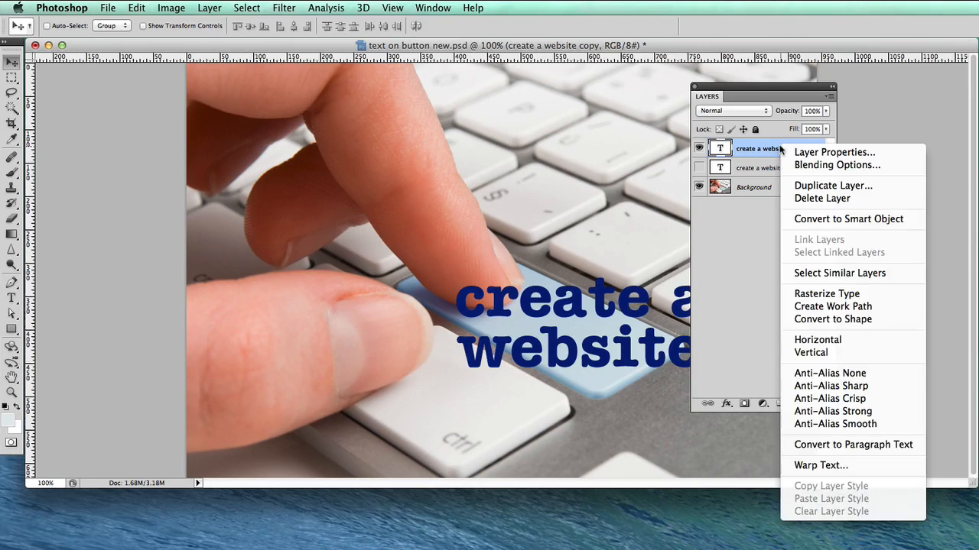
left_click(855, 296)
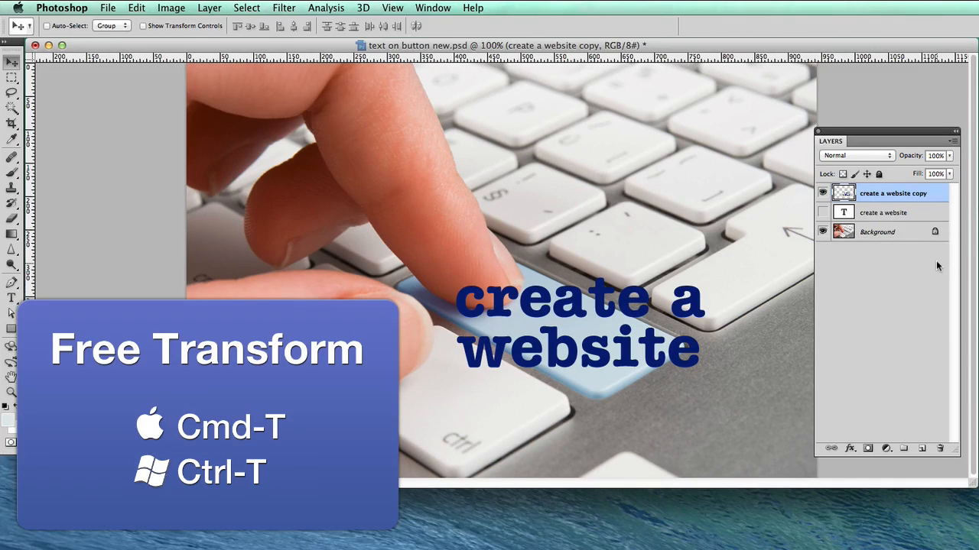
Rotate the rasterized text about 29° with Free Transform, move it over the blue key and scale it proportionally to about 93%
key("super+t")
left_click_drag(721, 304, 713, 375)
left_click_drag(616, 359, 590, 356)
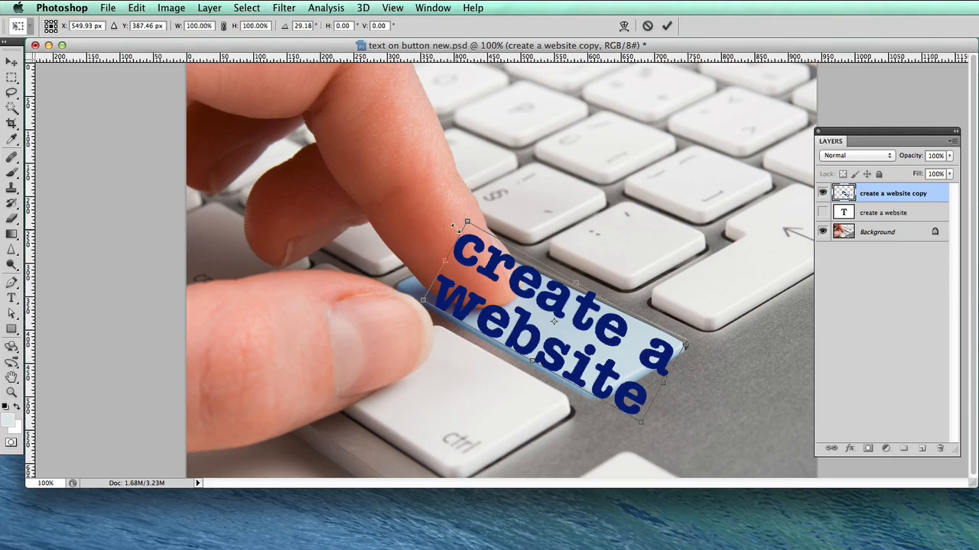
left_click_drag(463, 227, 472, 236)
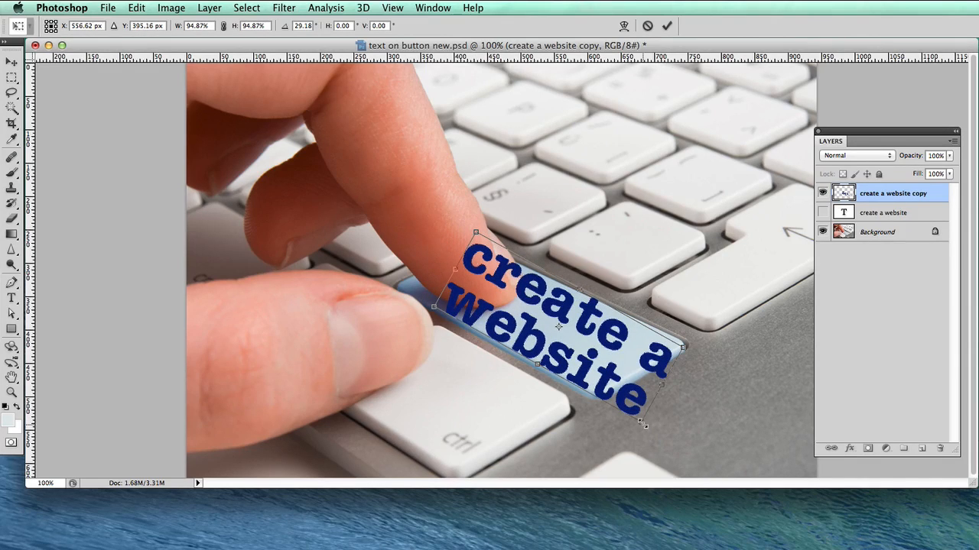
left_click_drag(642, 424, 639, 422)
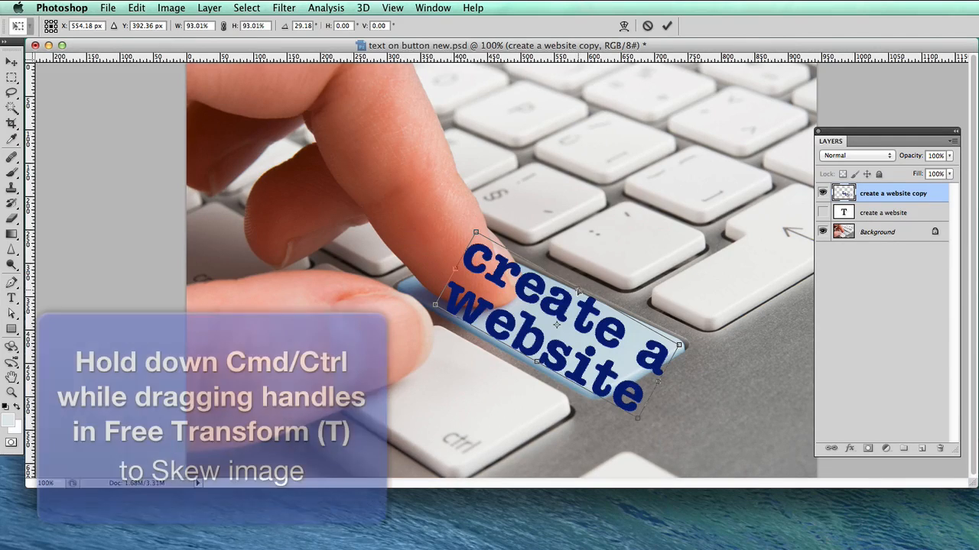
Skew the text about -24° to follow the key's slant and shrink it to about 52% width and 49% height within the key
left_click_drag(579, 291, 607, 313)
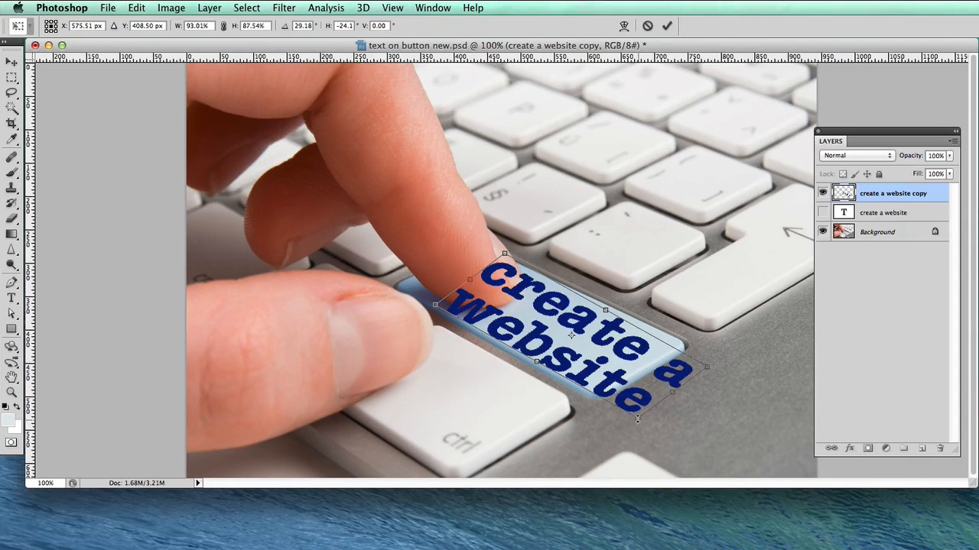
left_click_drag(638, 418, 620, 397)
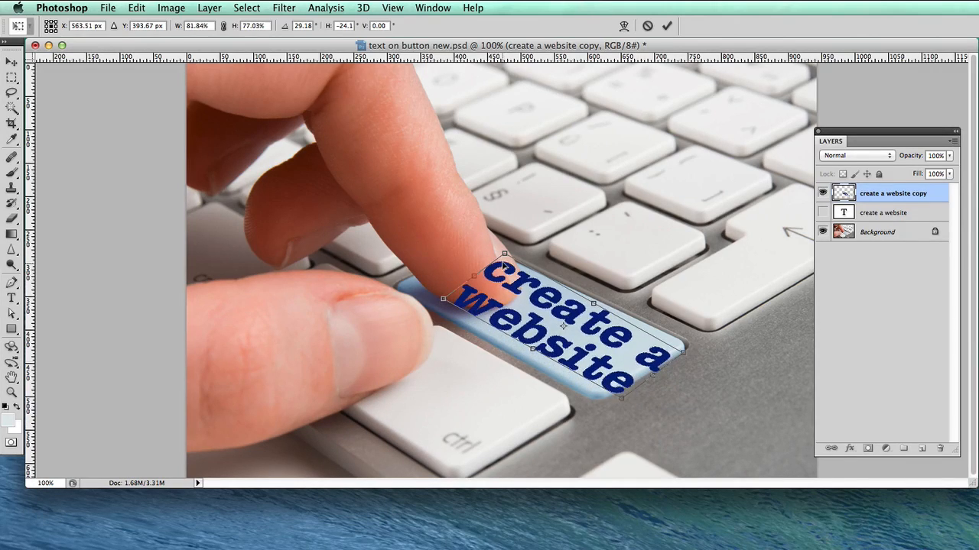
left_click_drag(505, 260, 534, 292)
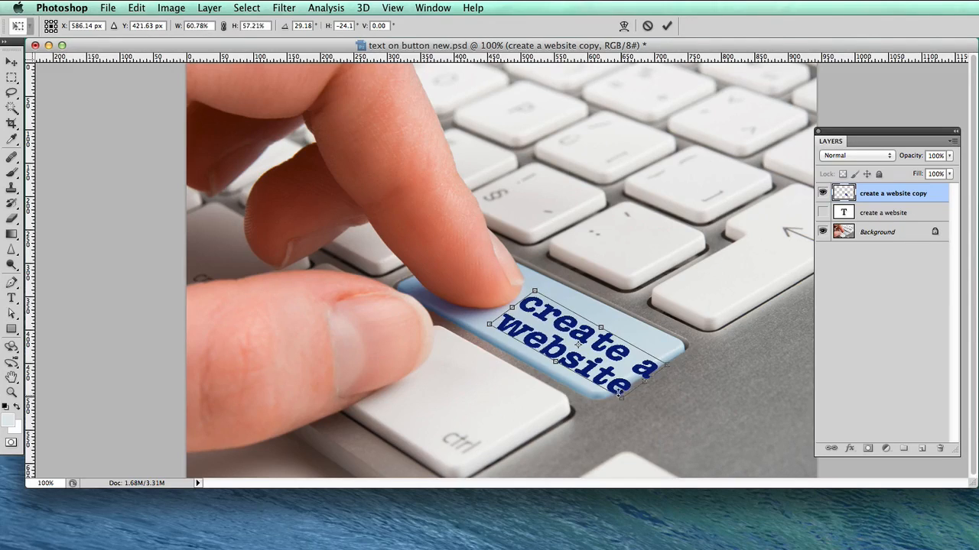
left_click_drag(619, 392, 609, 382)
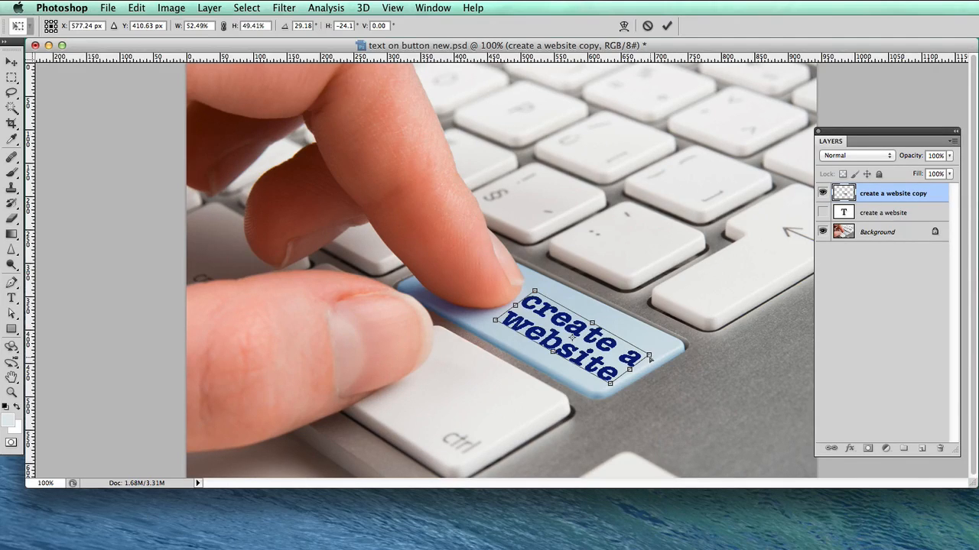
Distort the text's upper corners and stretch its upper edge towards the key's far side, to about 61% height, matching the key's perspective
left_click_drag(650, 357, 651, 359)
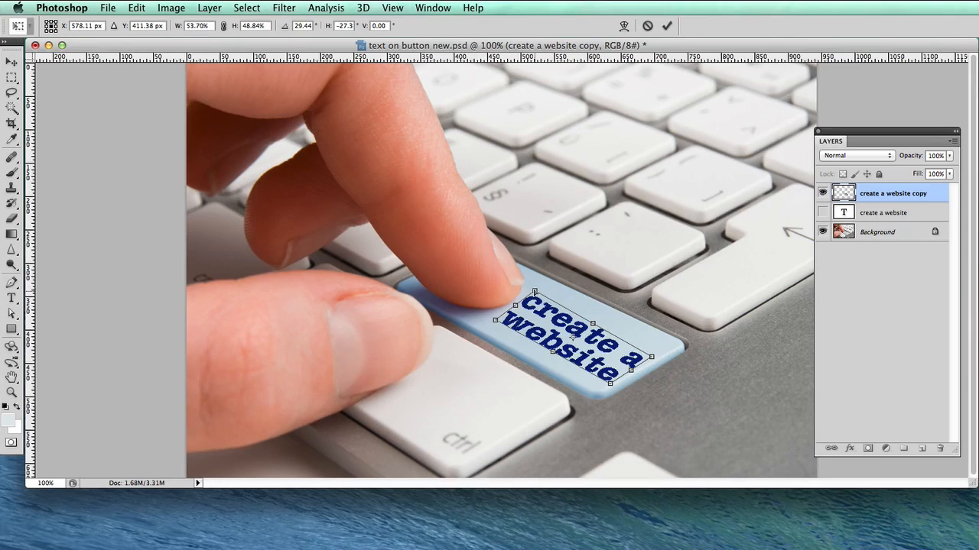
left_click_drag(535, 292, 538, 294)
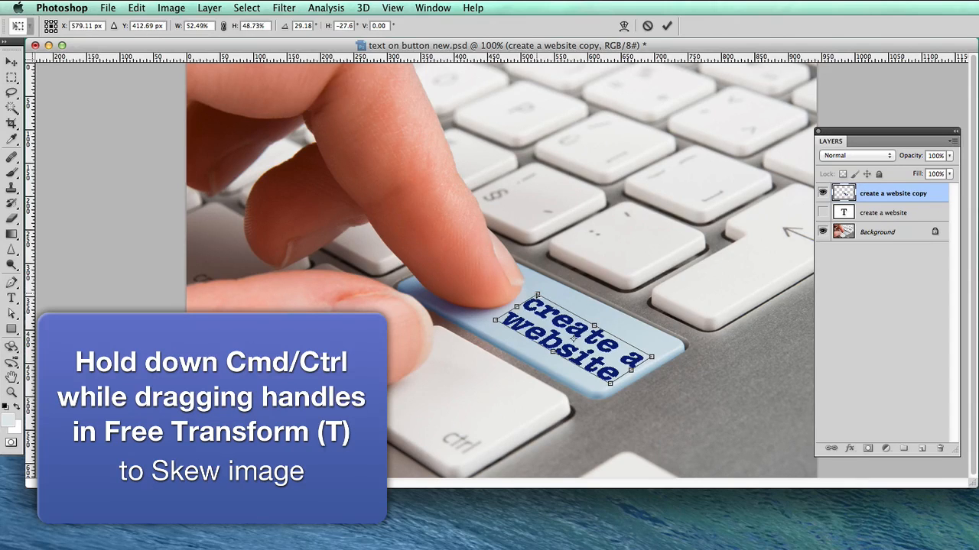
left_click_drag(650, 356, 655, 353)
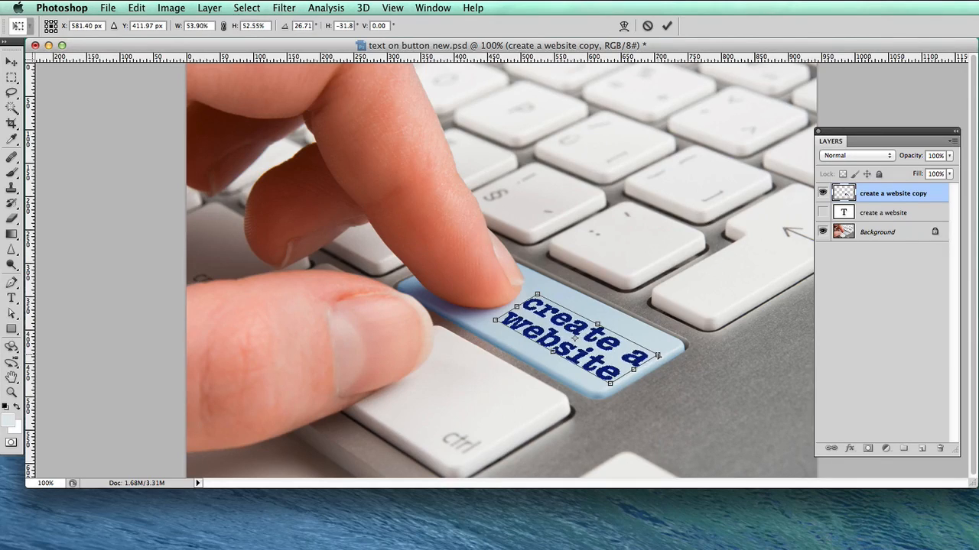
left_click_drag(597, 324, 603, 319)
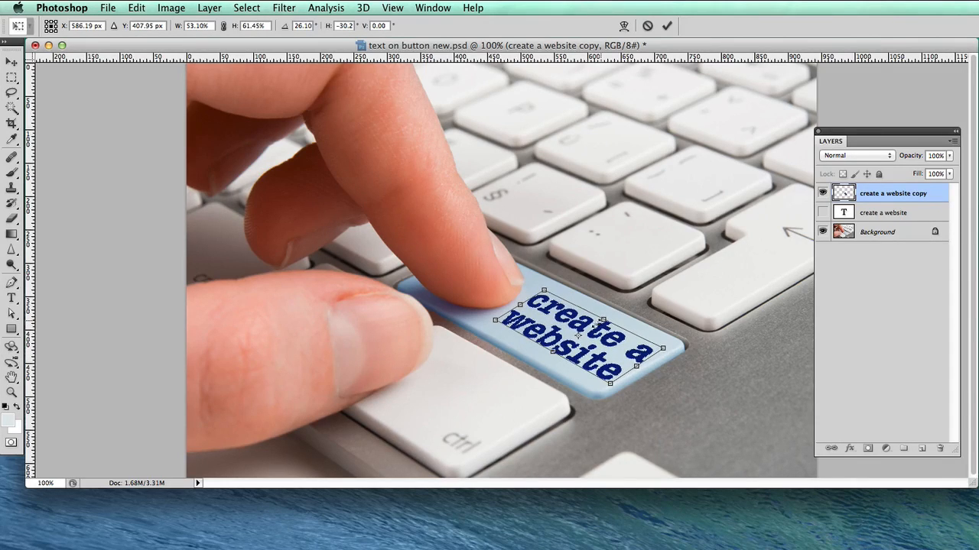
Adjust all four corners of the text to fill the blue key's face, apply the transform and hide the Layers panel
left_click_drag(611, 385, 598, 382)
left_click_drag(668, 344, 671, 343)
left_click_drag(545, 290, 547, 286)
left_click_drag(496, 320, 483, 326)
left_click_drag(480, 320, 479, 321)
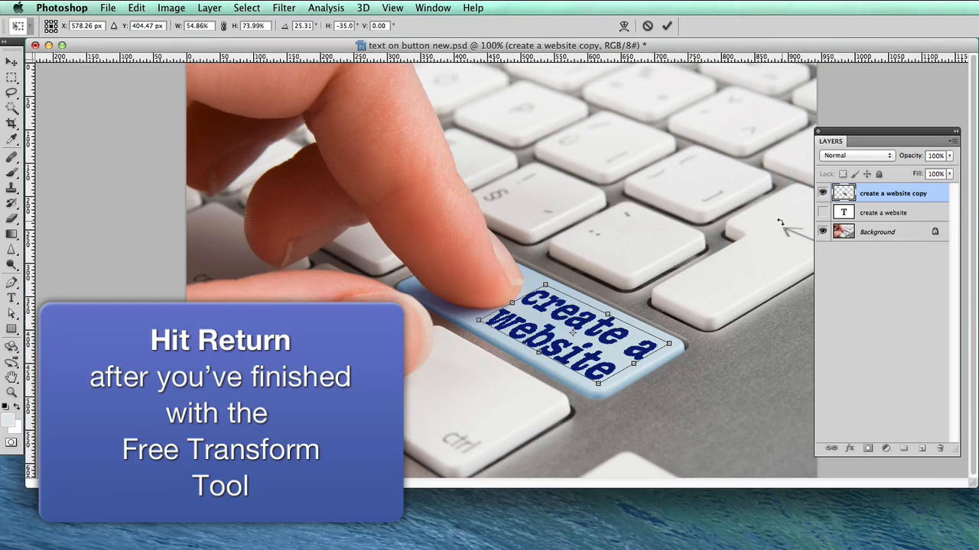
key("Return")
key("F7")
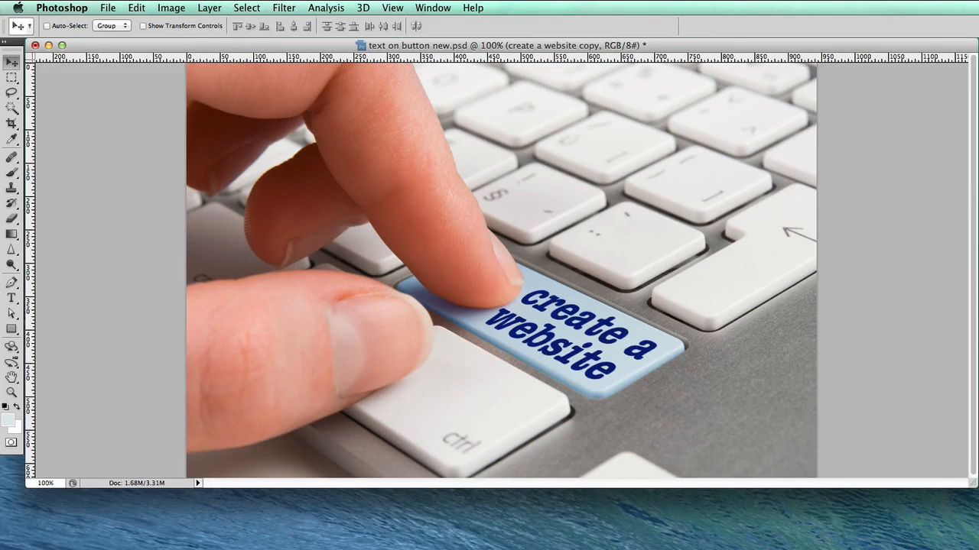